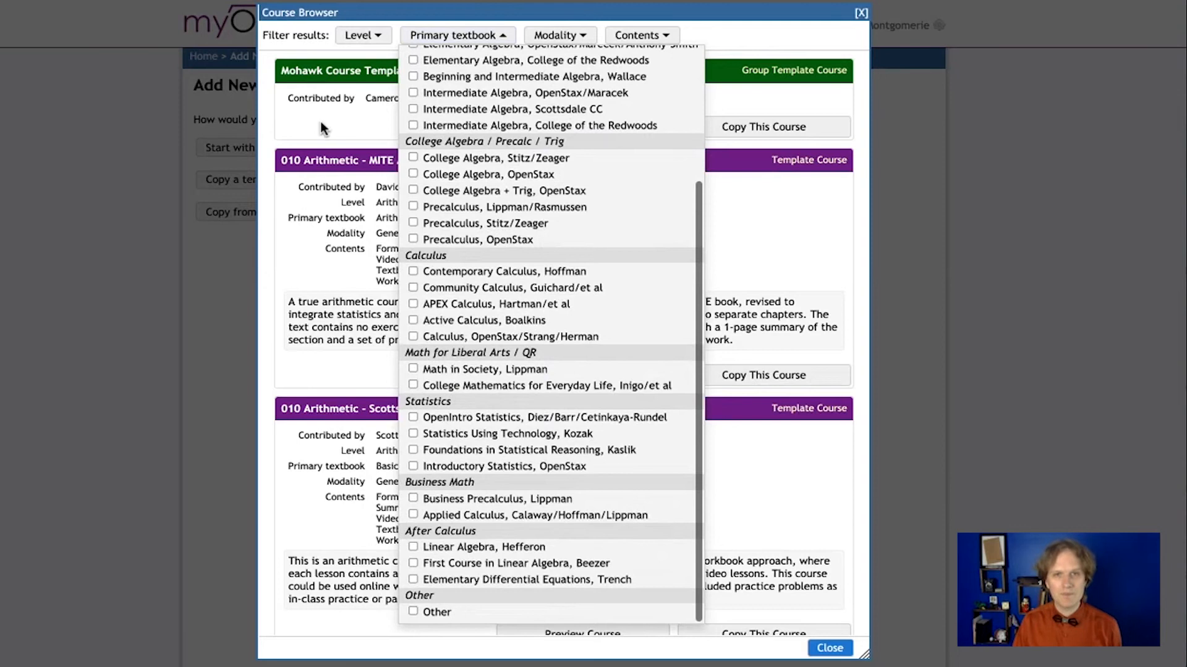
Step: Dismiss the template course browser and choose to start with a blank course
click(321, 118)
click(860, 15)
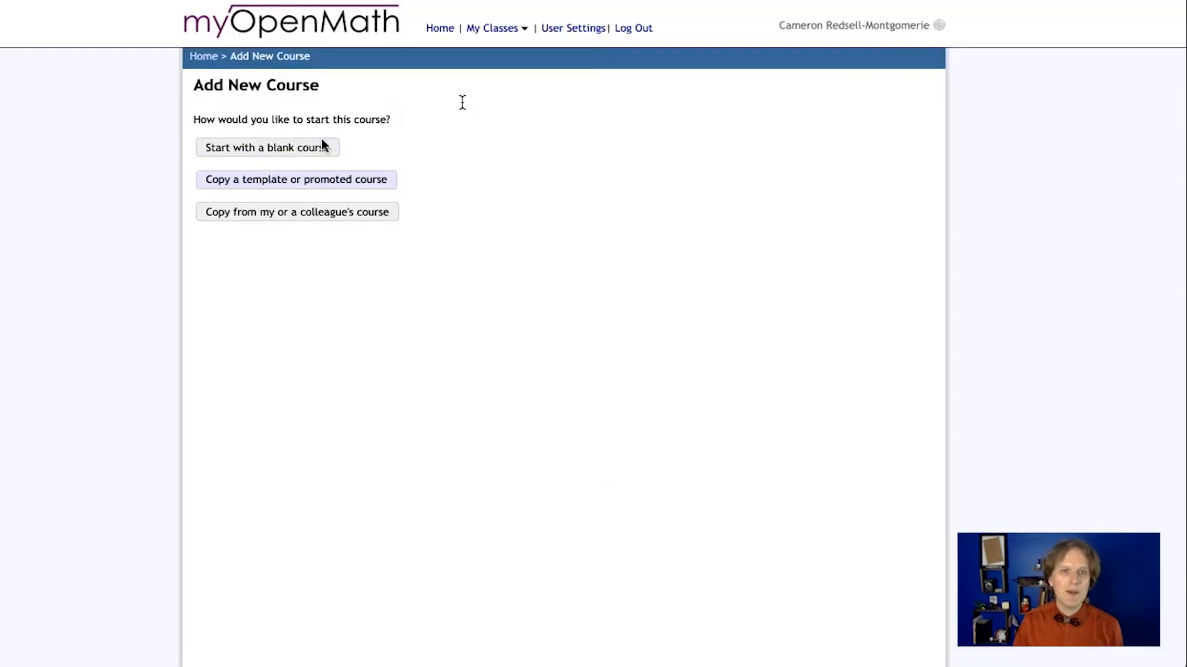
click(290, 150)
Step: Name the new course Math Course and fill in its enrollment key
click(396, 133)
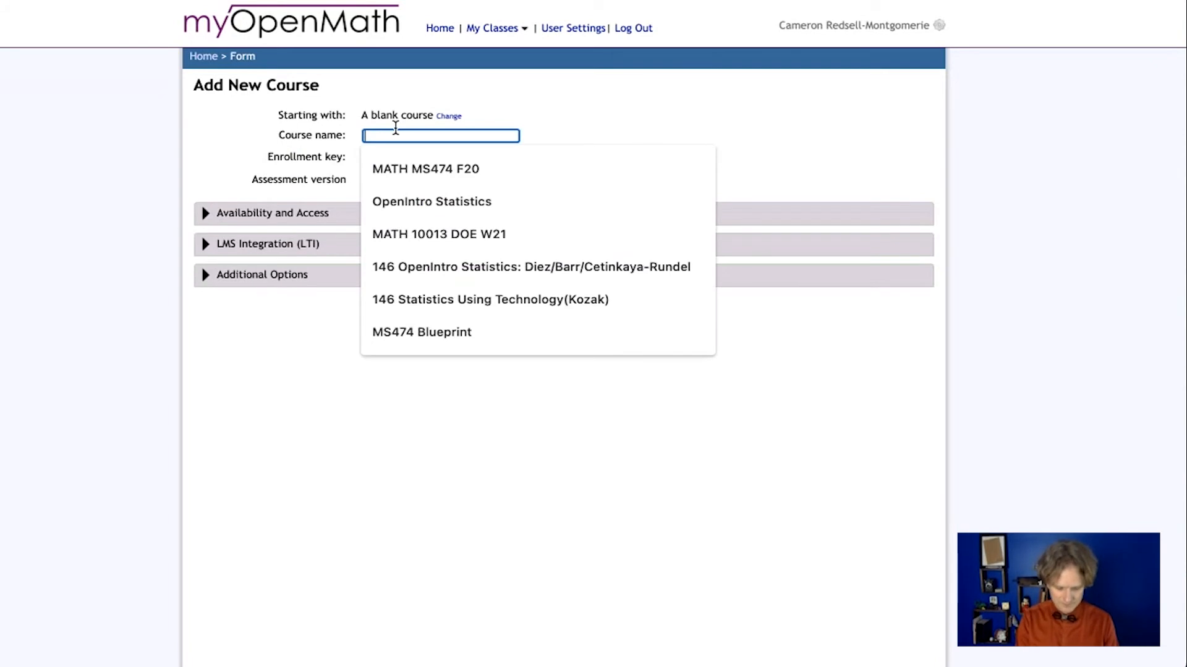
text(Math Cour)
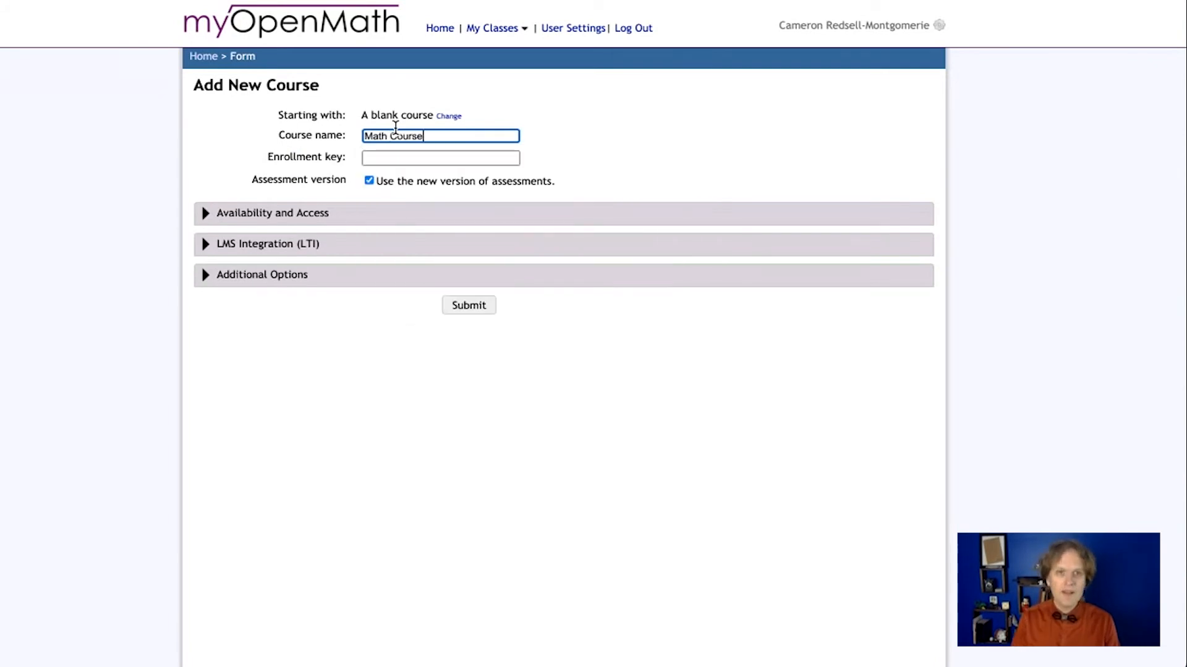
text(se)
click(434, 159)
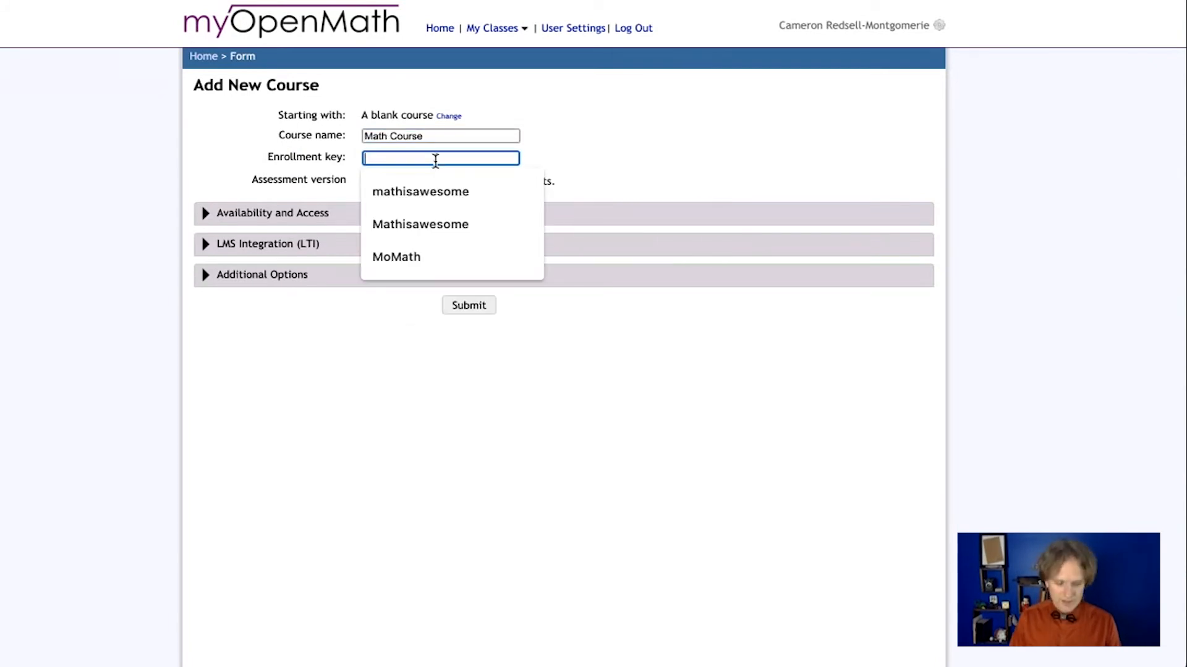
click(432, 191)
Step: In the Availability and Access settings, disable student self-enrollment using Course ID and Key
click(431, 213)
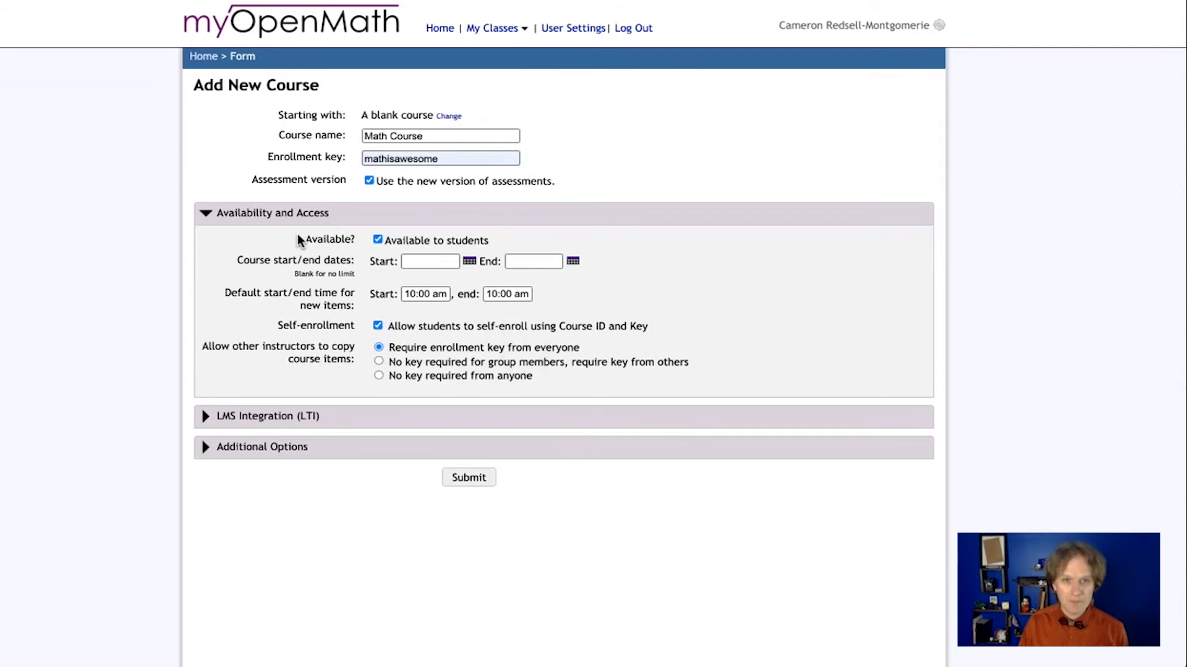
drag(396, 240, 503, 240)
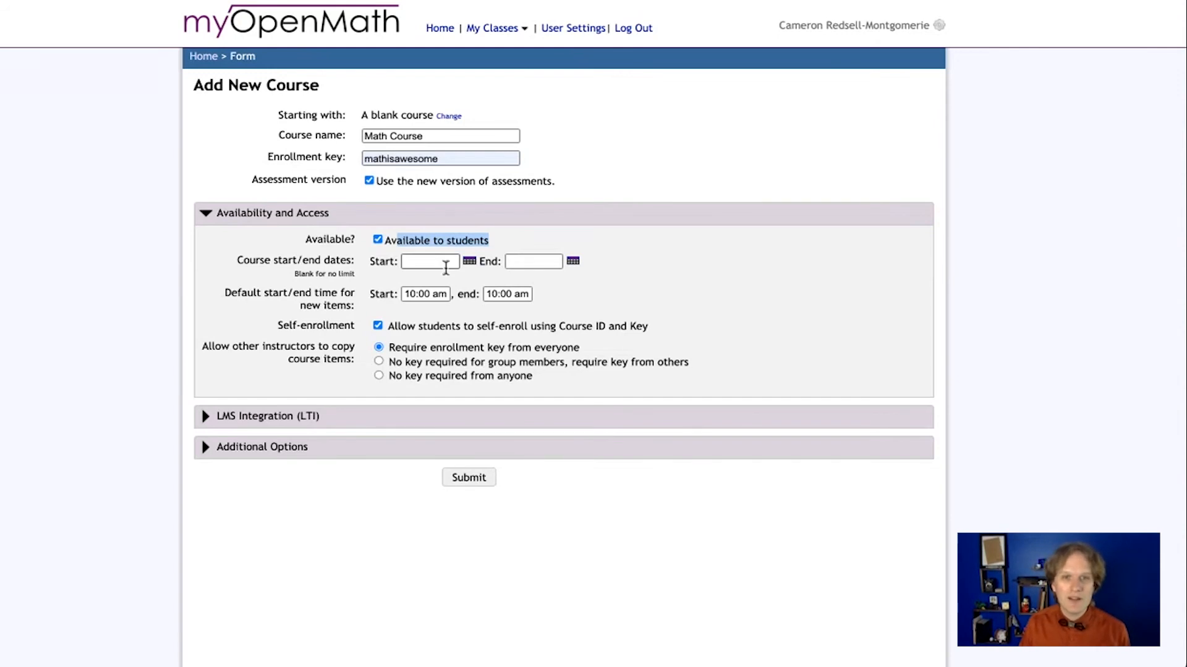
click(437, 261)
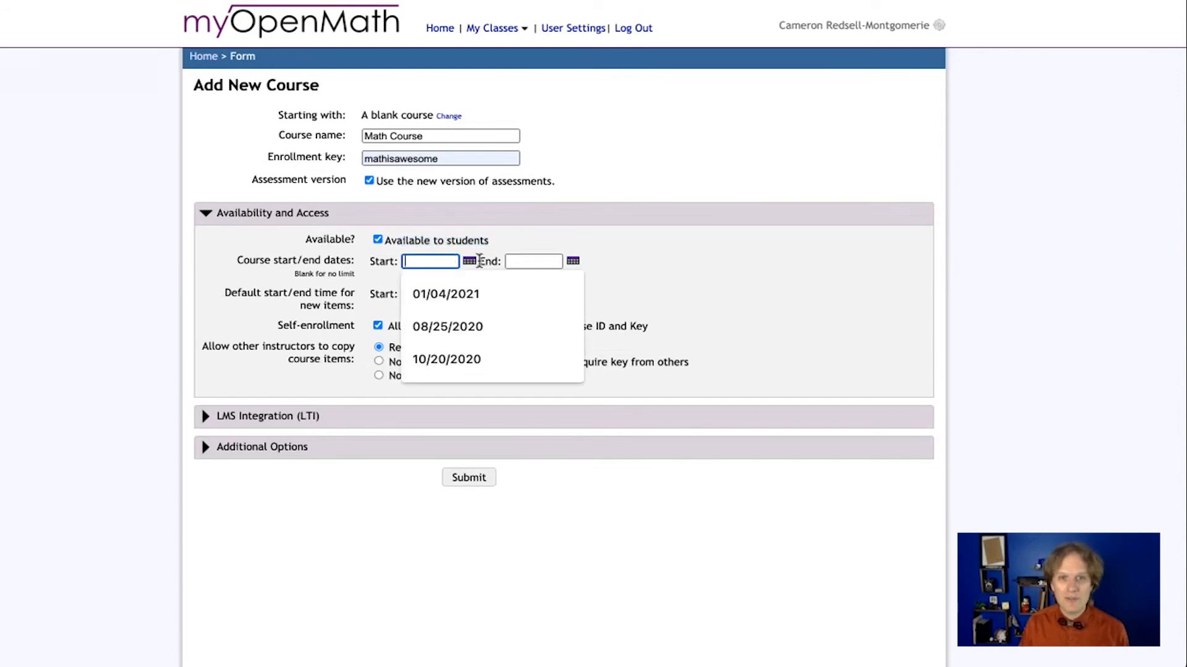
click(805, 276)
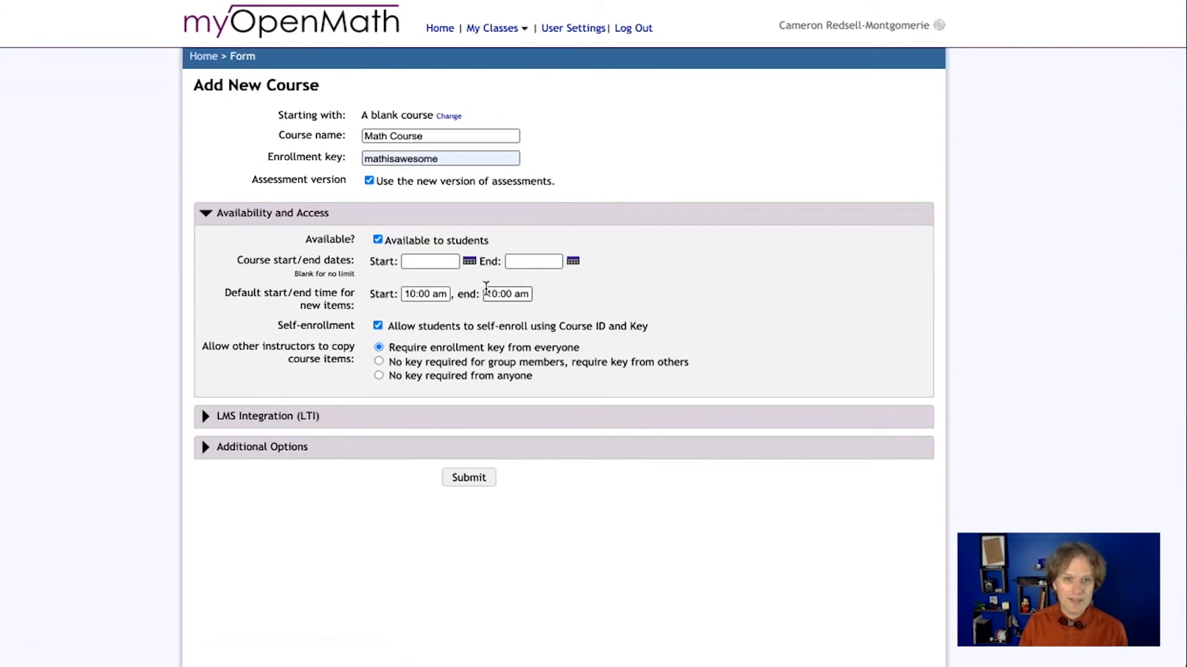
scroll(427, 298, down, 1)
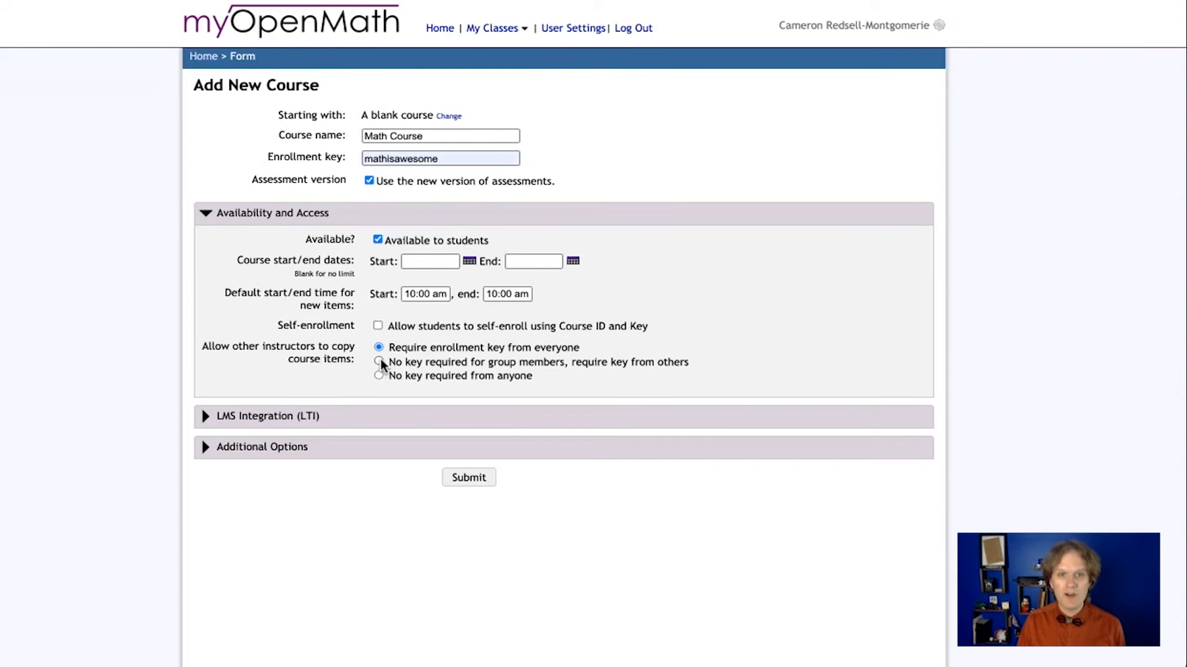
click(468, 159)
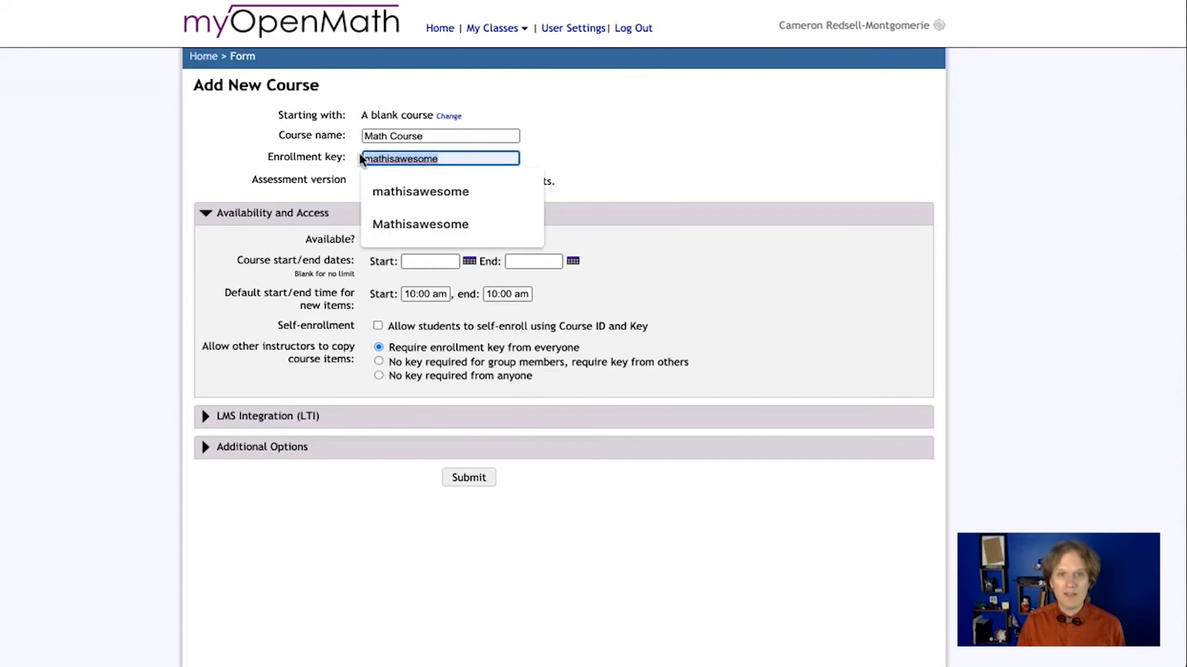
click(312, 330)
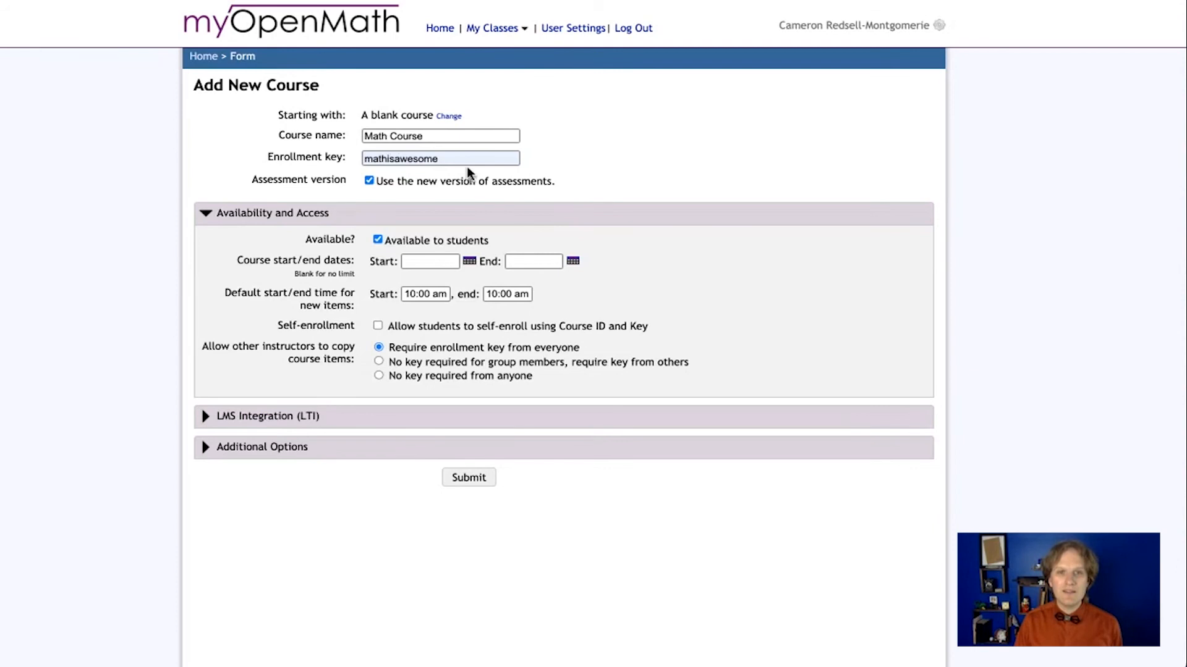
drag(451, 160, 356, 159)
click(357, 159)
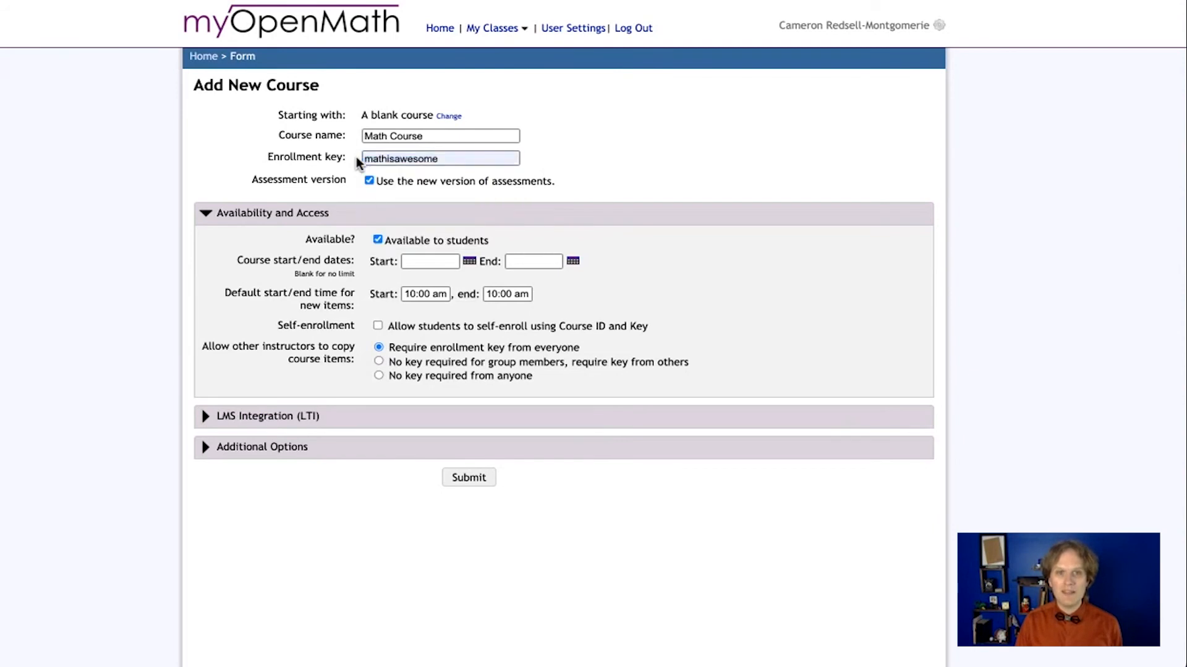
click(442, 159)
click(389, 135)
click(217, 139)
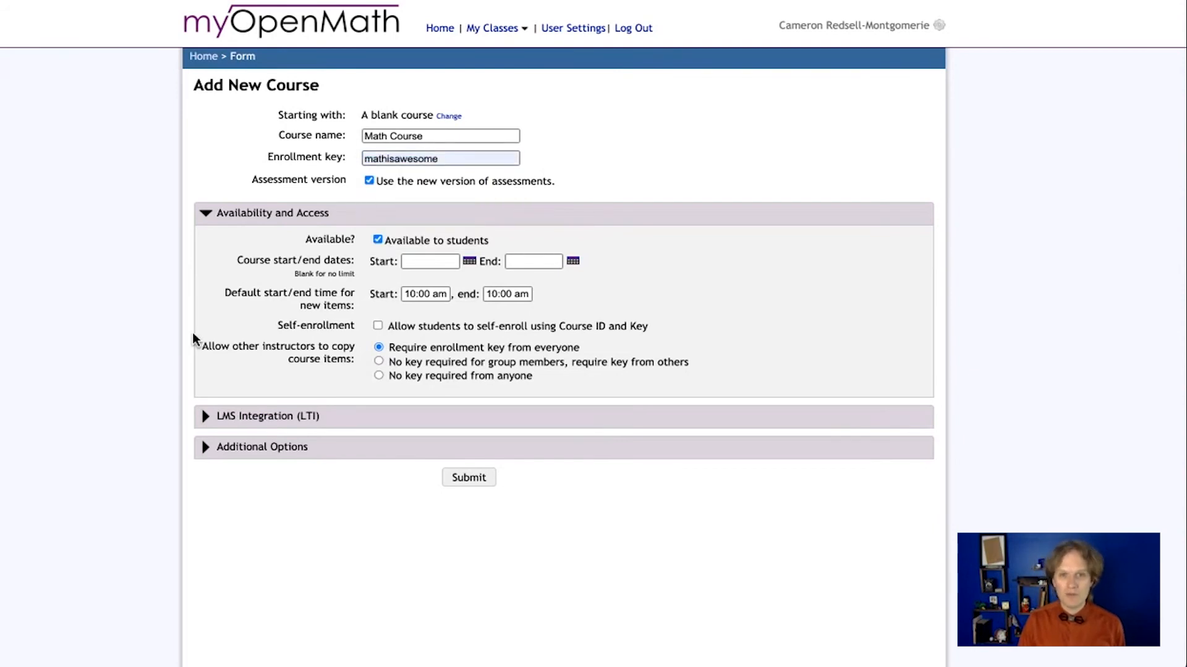
Step: Let group members copy course items without a key, requiring it from others, and allow the LMS to set assessment due dates
click(379, 362)
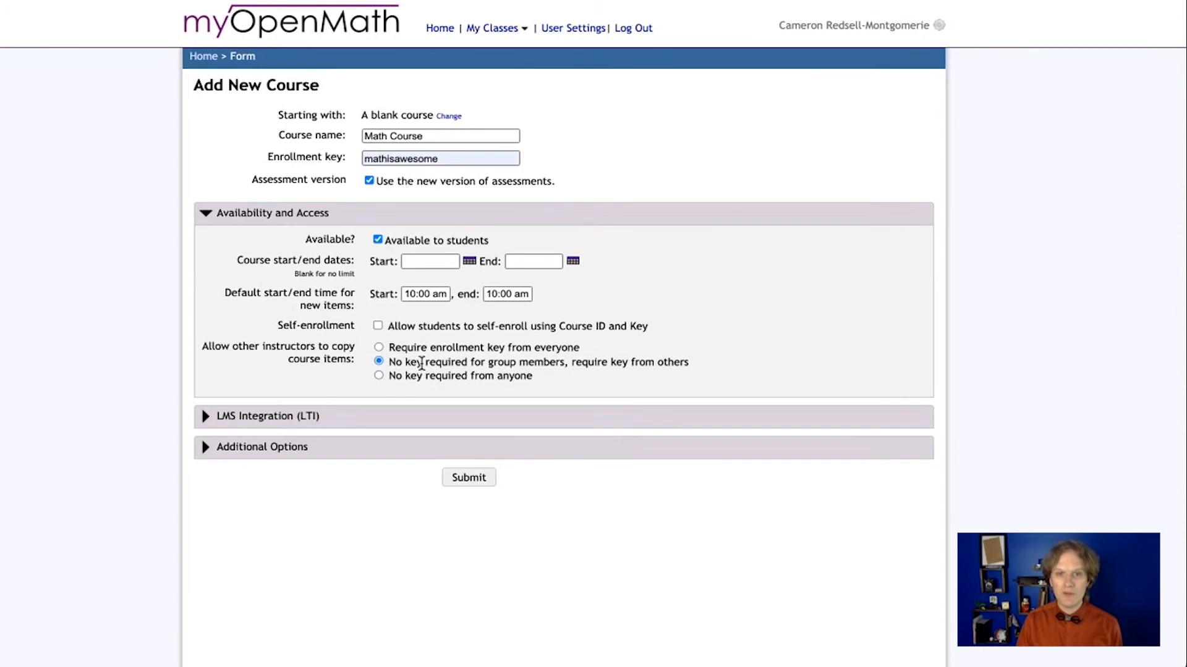
drag(422, 363, 688, 364)
click(614, 363)
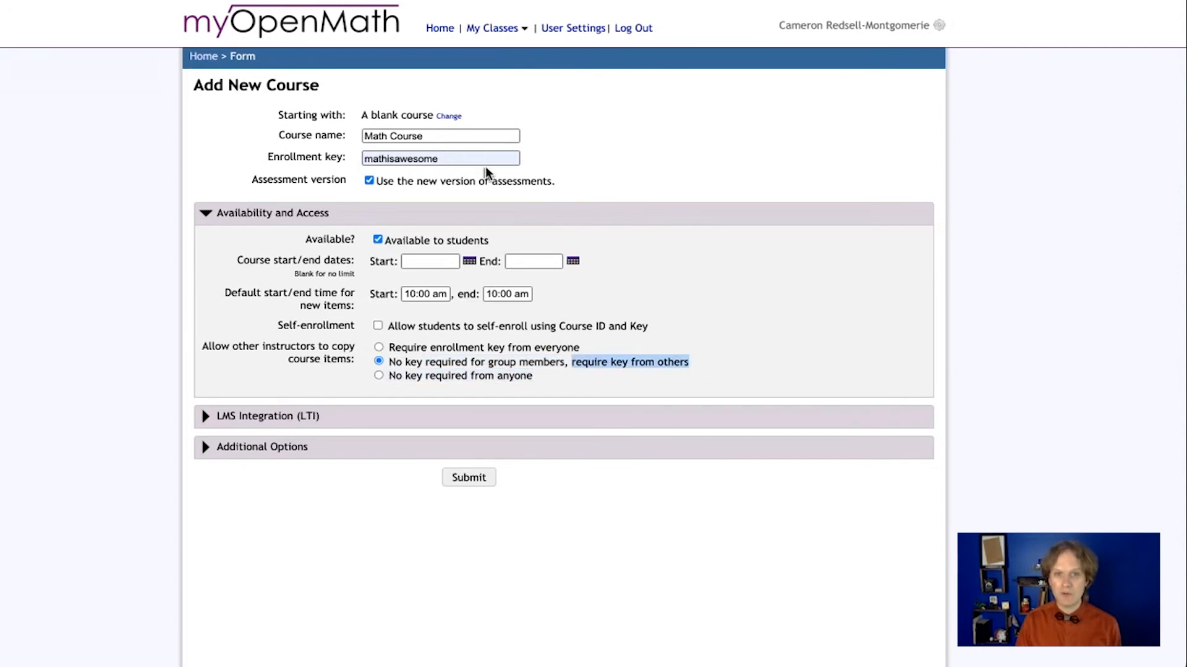
click(800, 386)
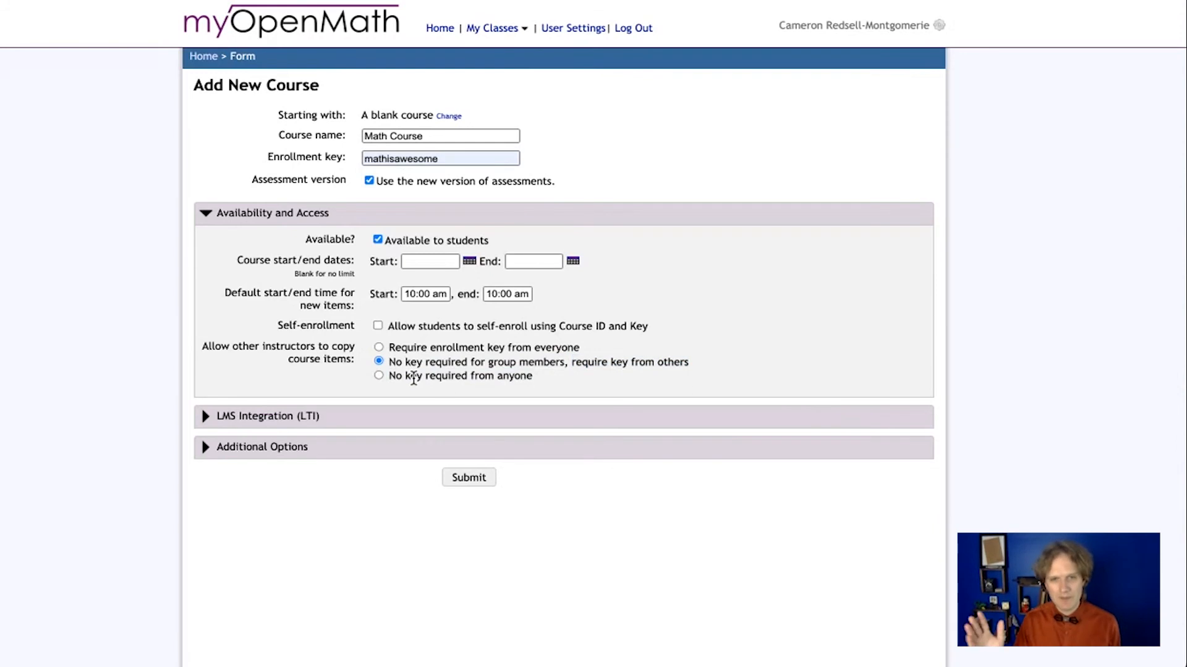
click(299, 419)
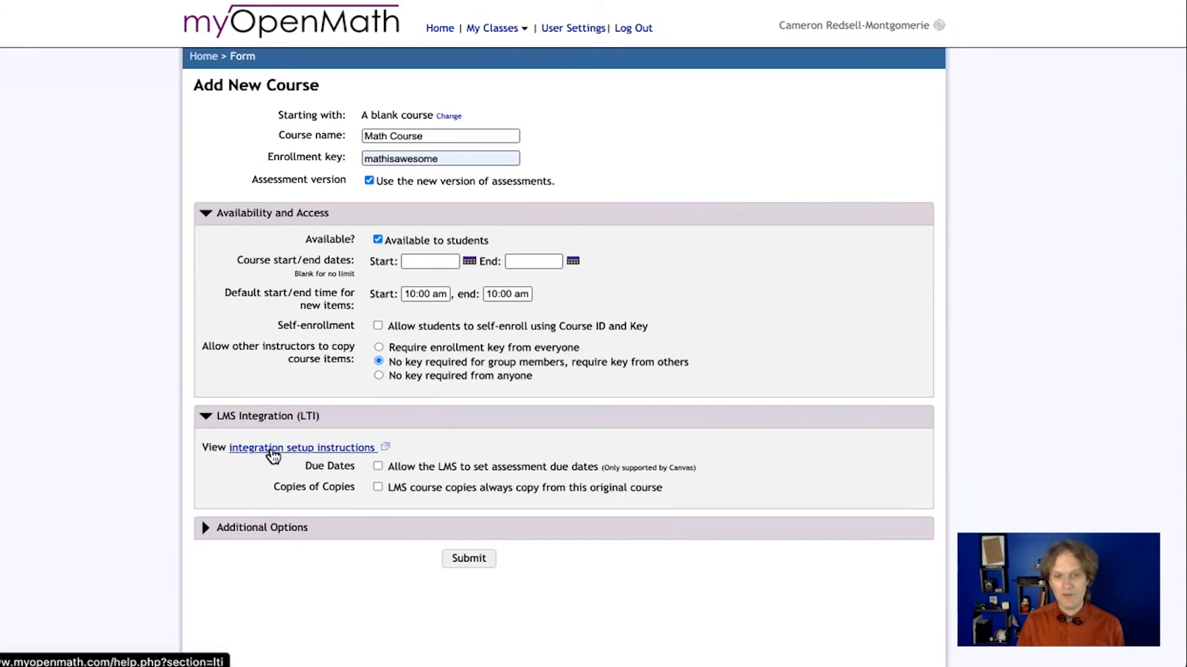
click(378, 468)
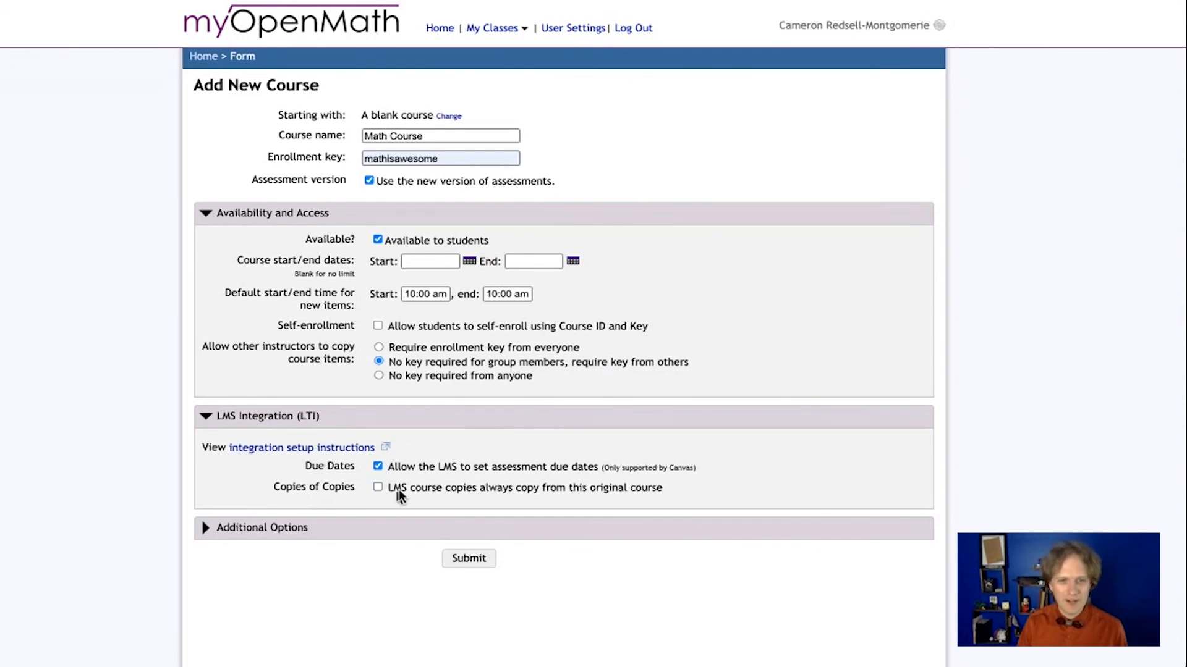
Step: In Additional Options, set the number of LatePasses auto-assigned on course enroll to 10
click(321, 533)
scroll(323, 538, down, 3)
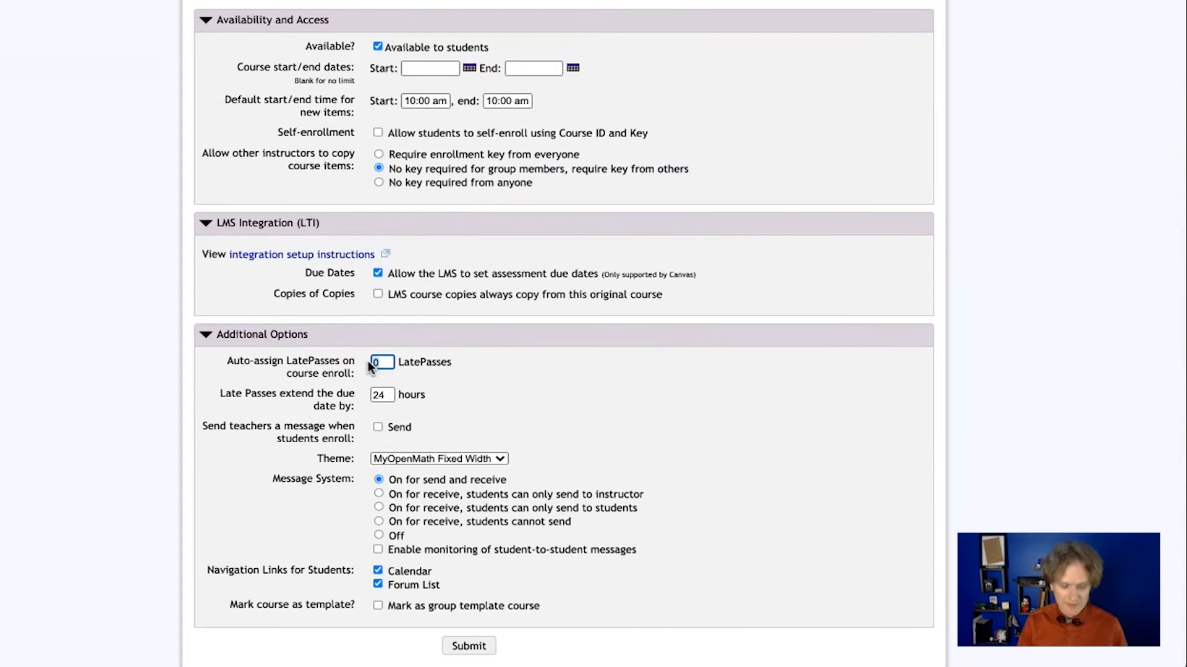
text(1)
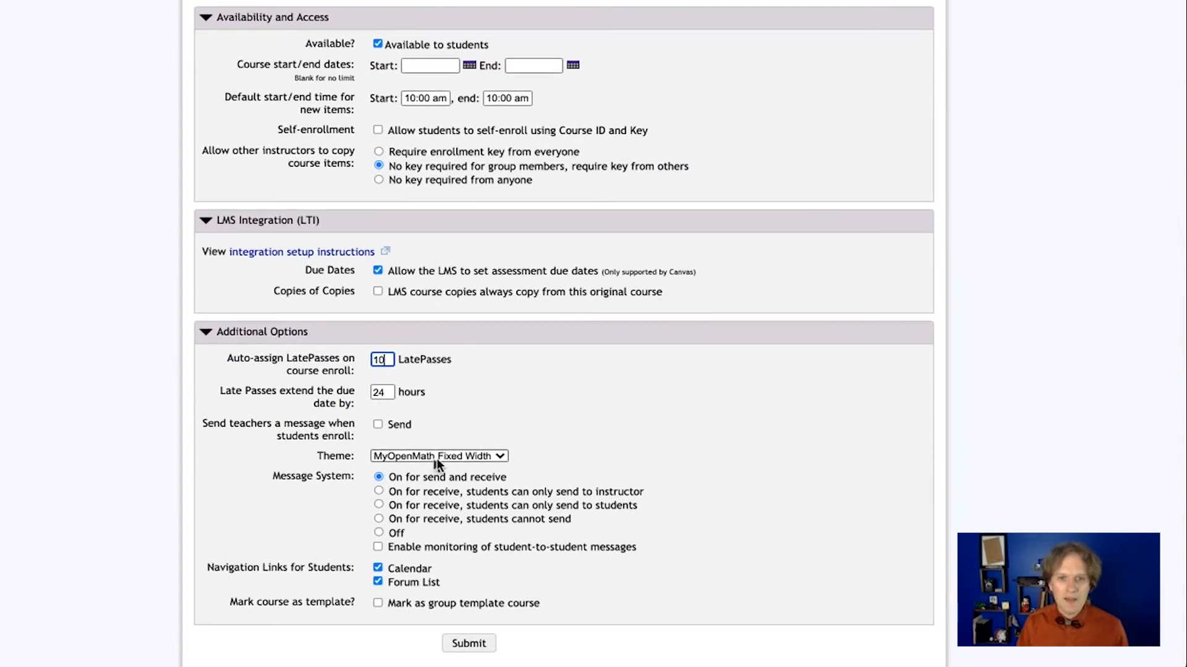
click(440, 459)
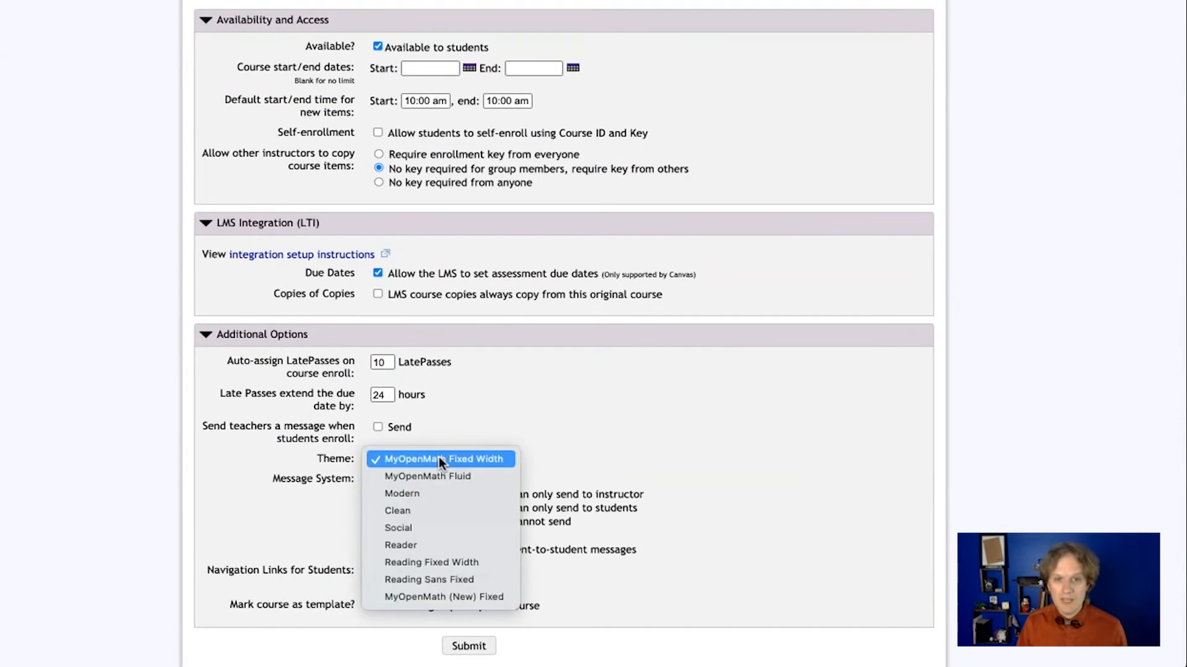
click(291, 477)
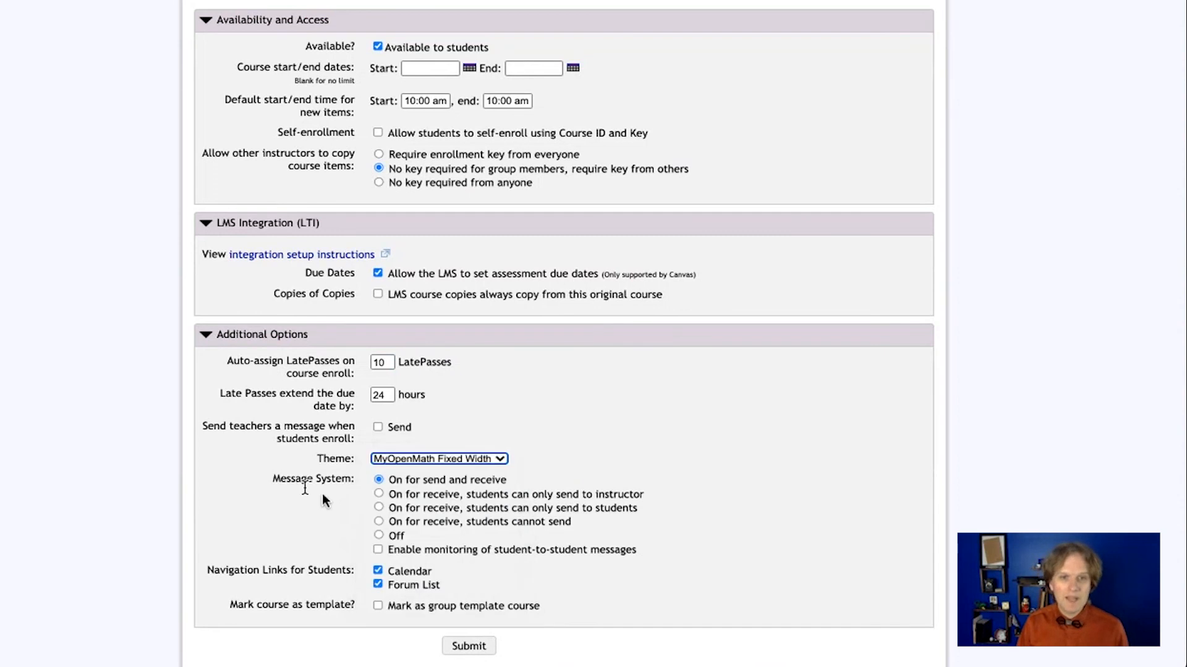
Step: Limit the message system so students can only send to the instructor, and disable the Calendar and Forum List navigation links
click(379, 495)
drag(427, 495, 677, 500)
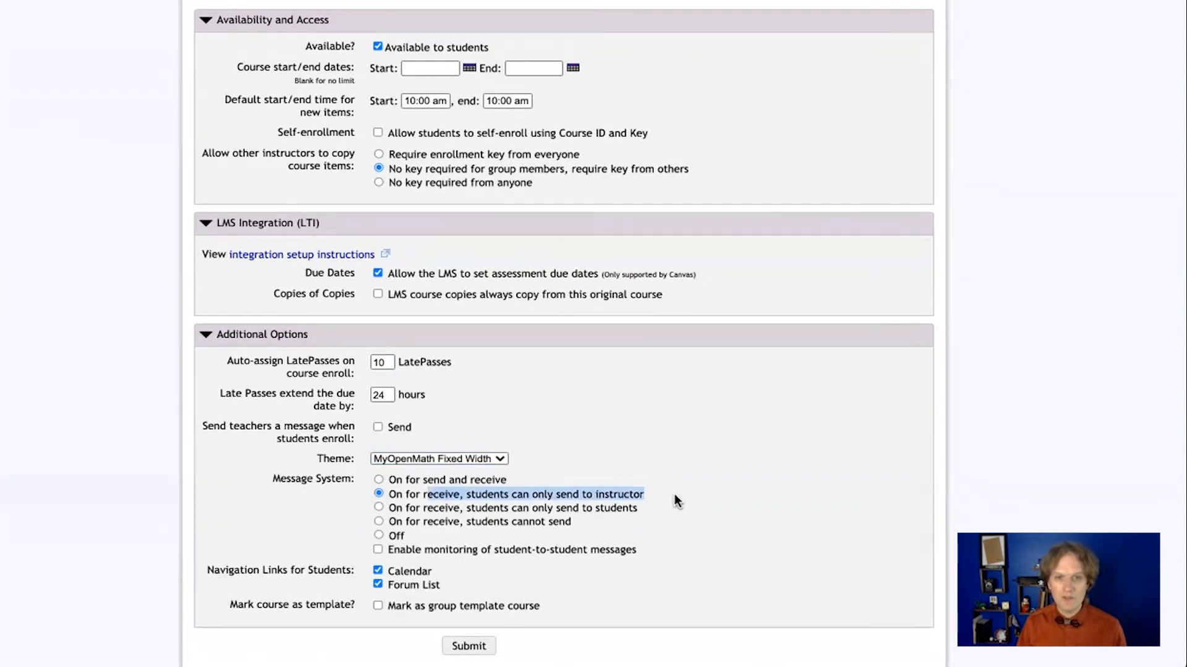
click(667, 496)
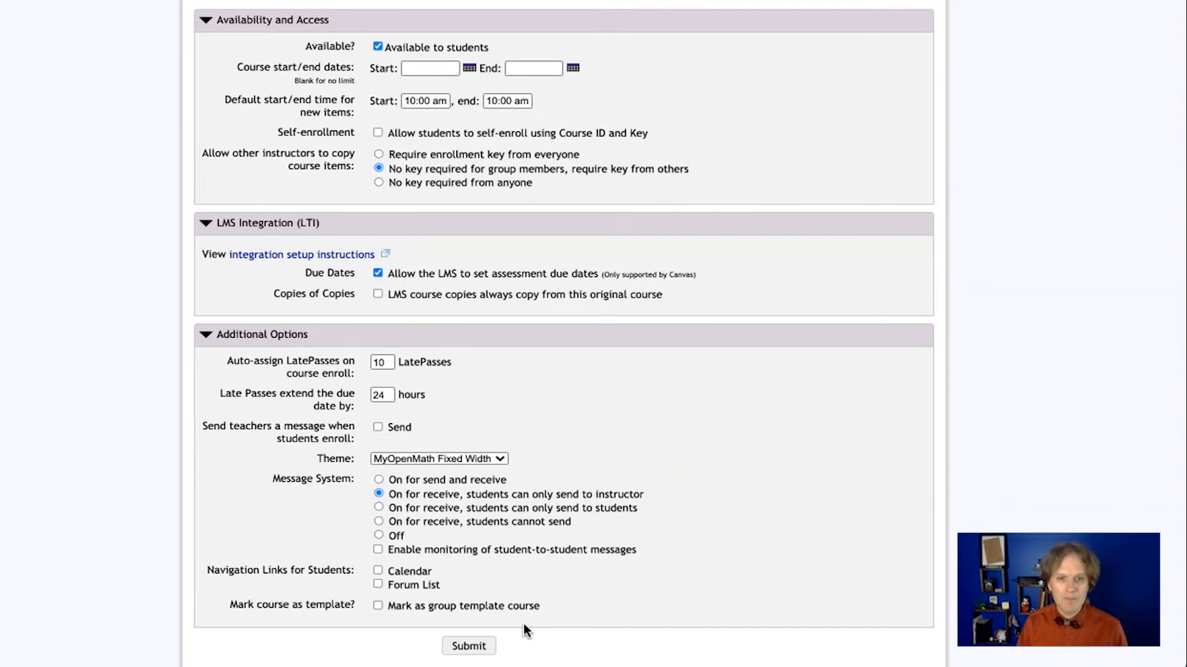
drag(391, 612, 366, 603)
click(283, 580)
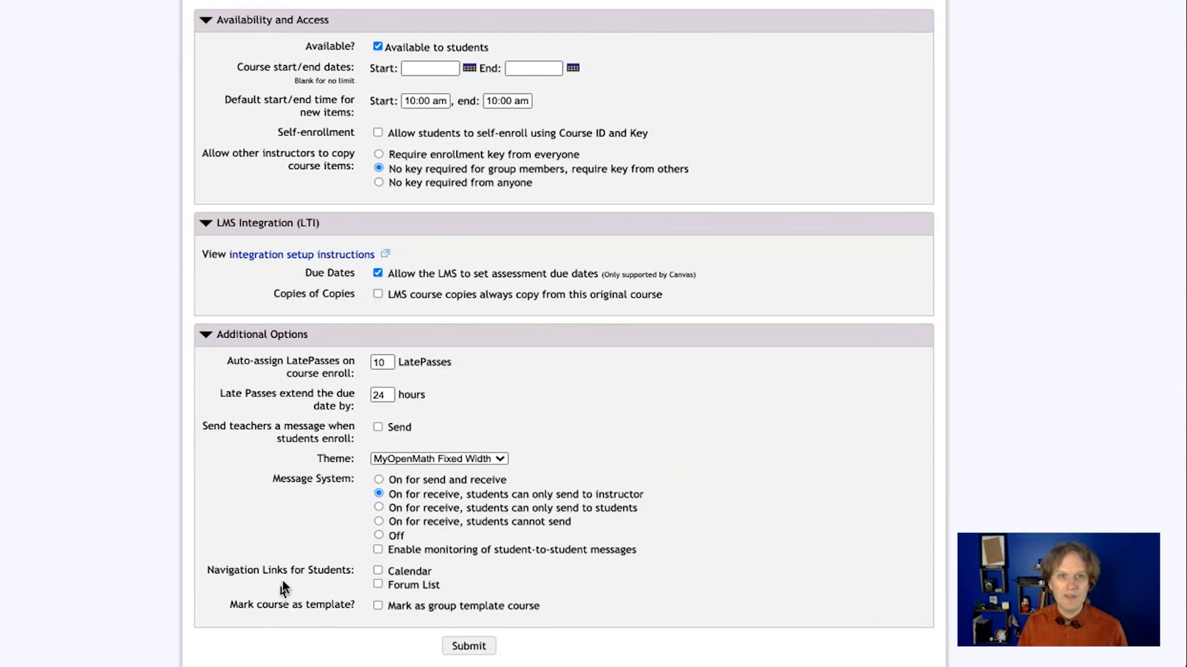
Step: Submit the completed settings form to create the course
scroll(283, 579, up, 3)
scroll(283, 578, down, 3)
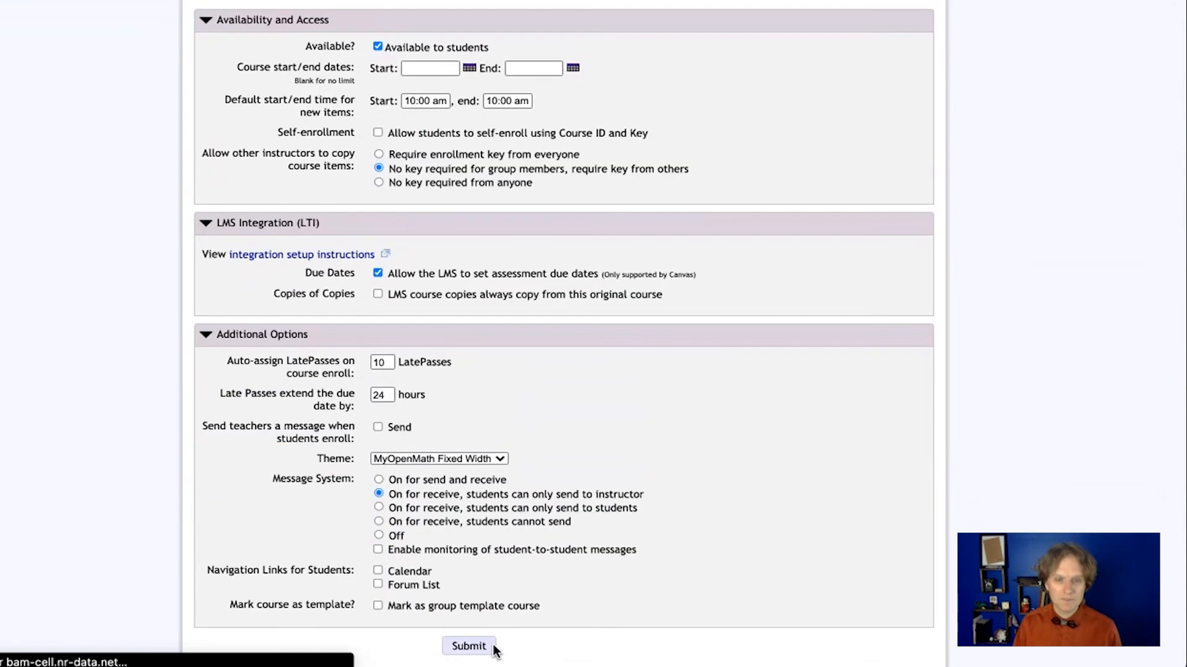
click(469, 646)
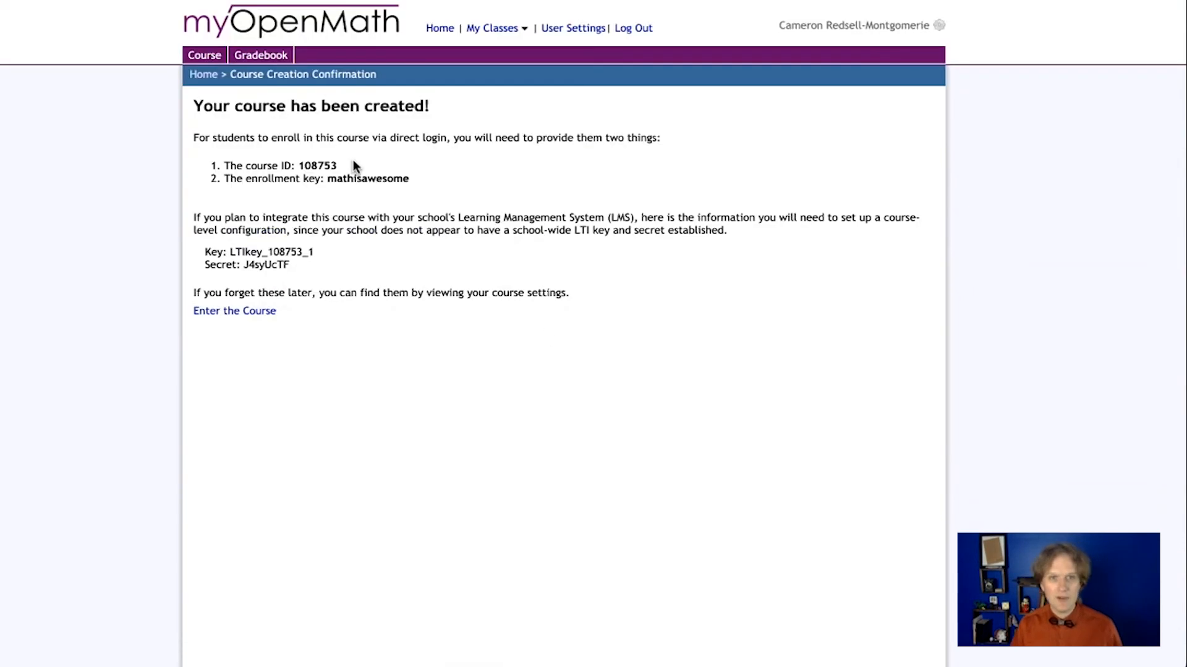
Step: Review the student enrollment and LMS integration details on the confirmation page and enter the new course
drag(222, 165, 427, 177)
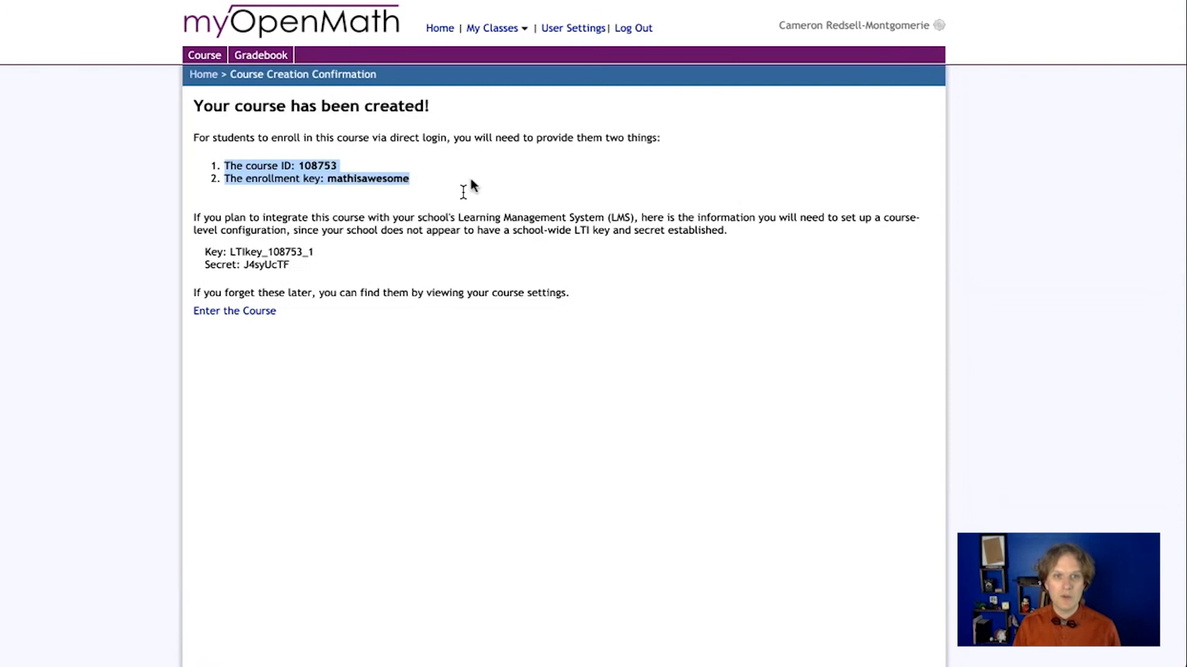
click(373, 171)
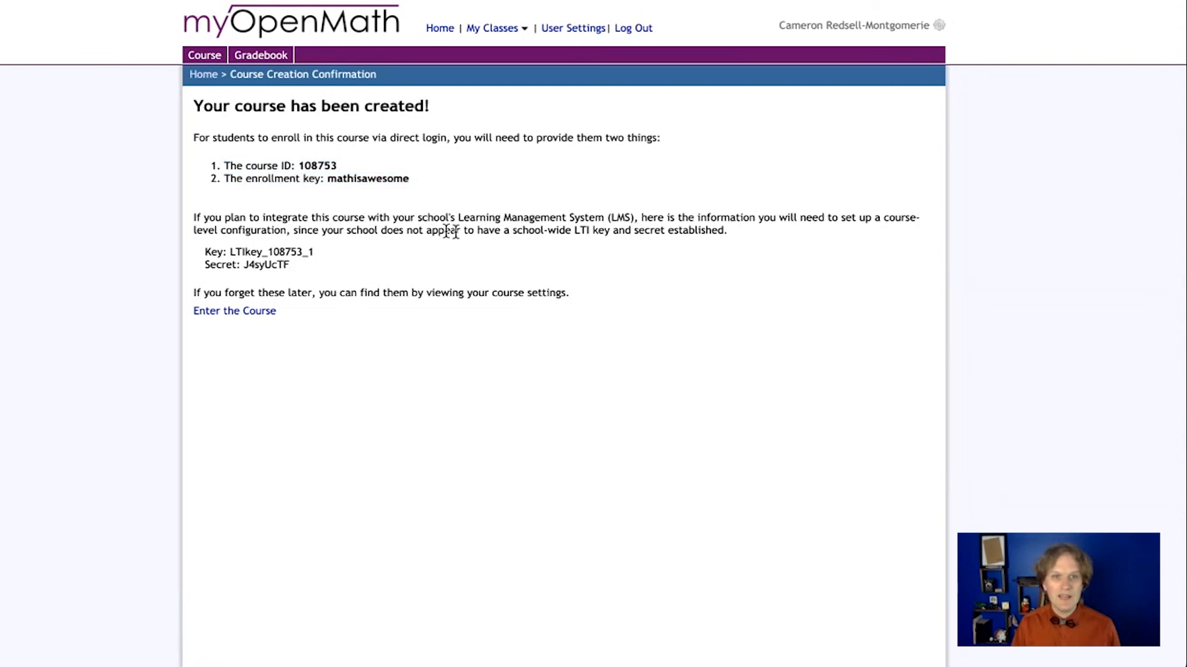
drag(315, 254, 268, 218)
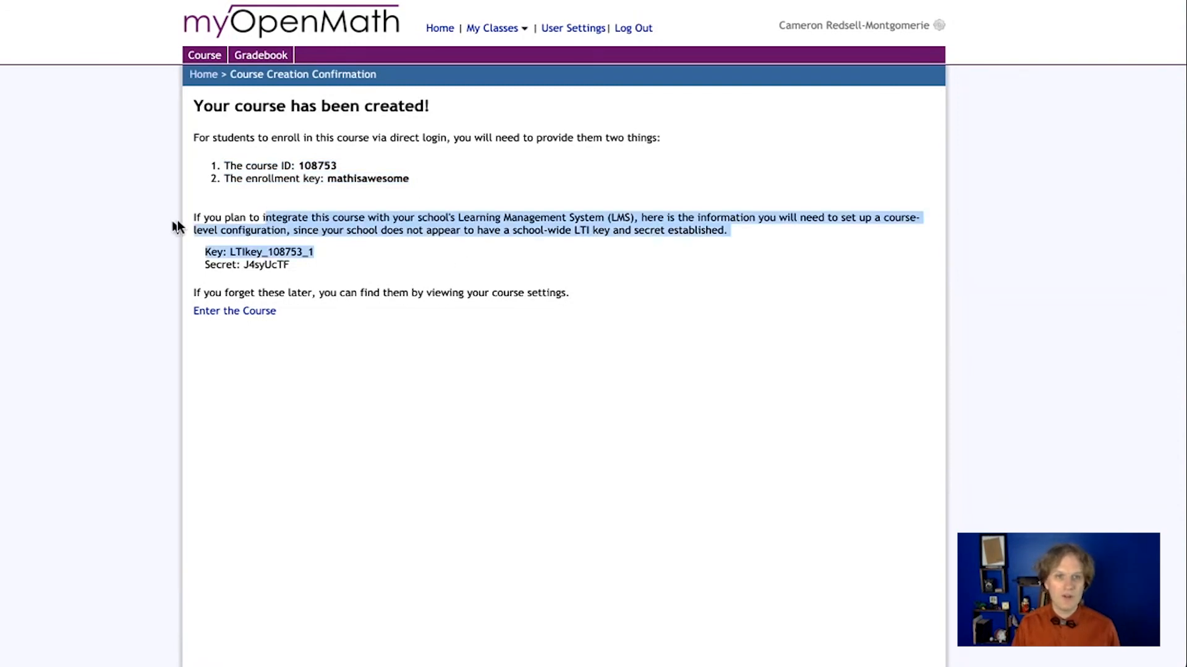
click(236, 318)
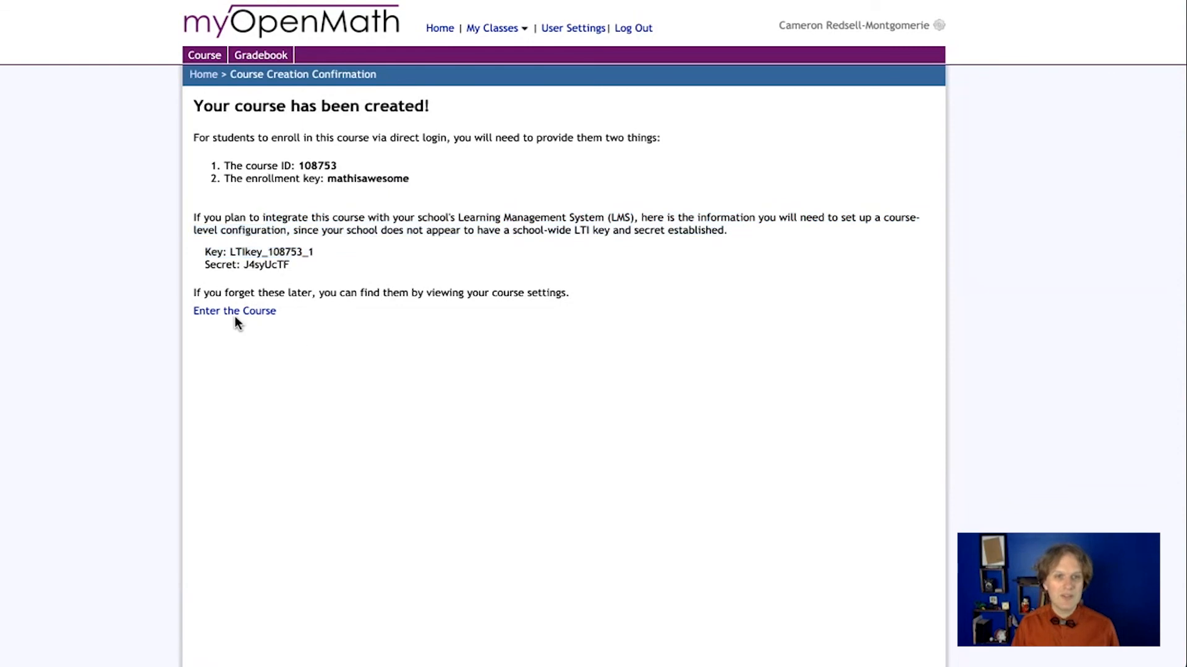
click(236, 318)
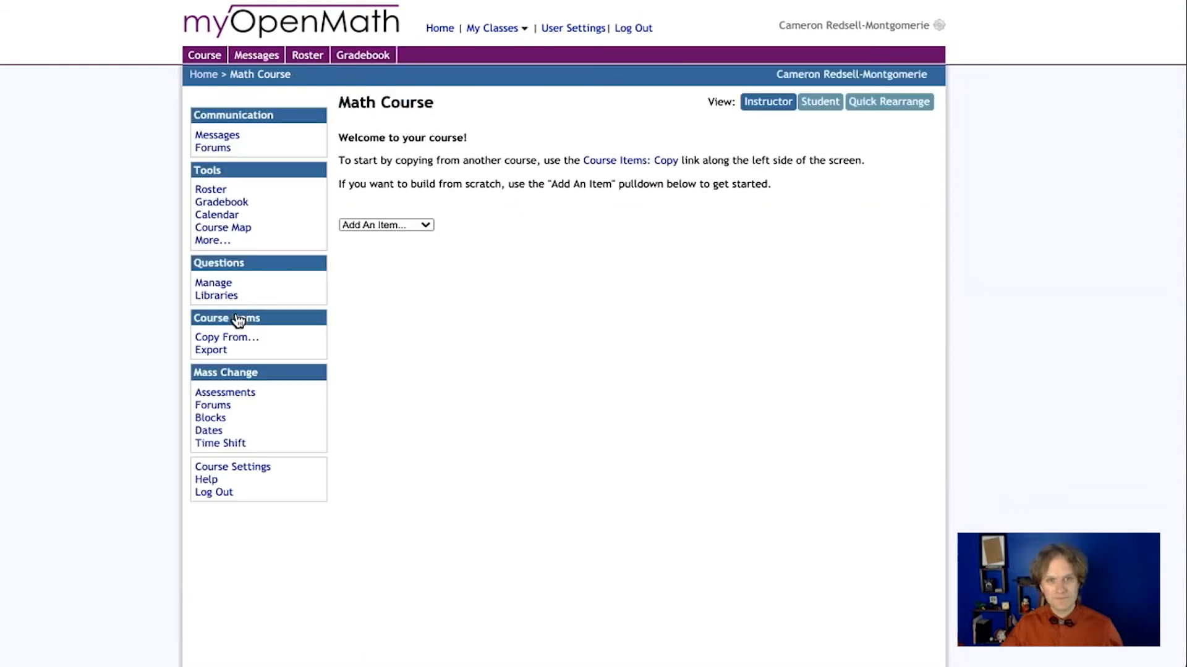